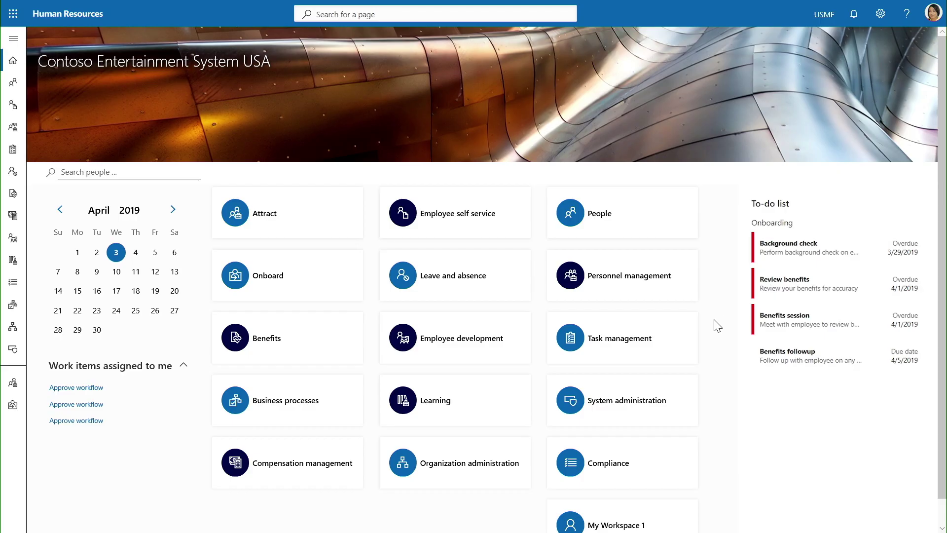
Step: Open Employee self service and review the employee's personal and contact details
left_click(472, 227)
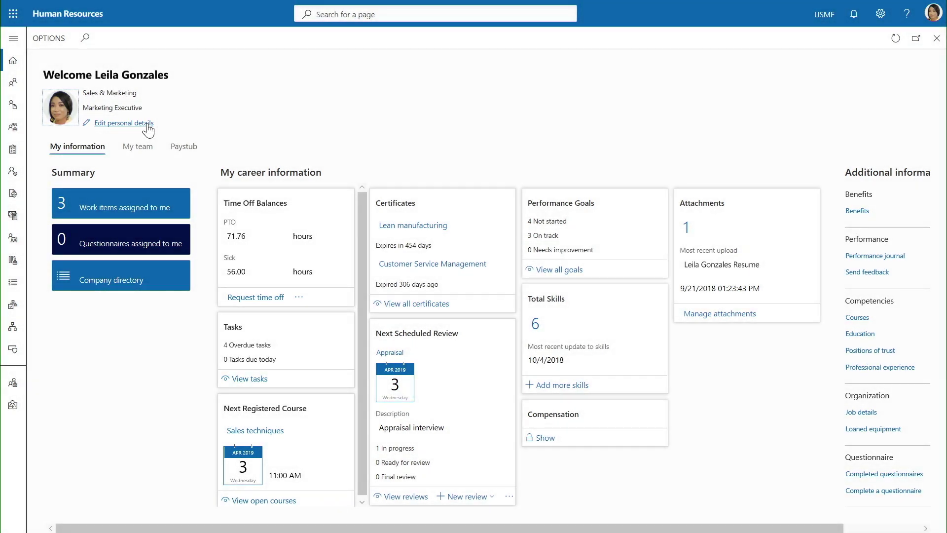
left_click(147, 124)
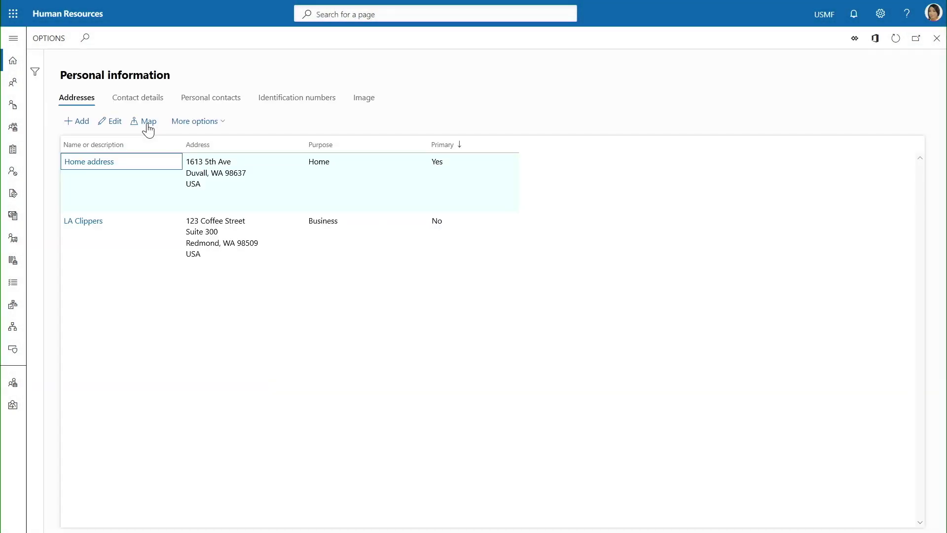
left_click(140, 98)
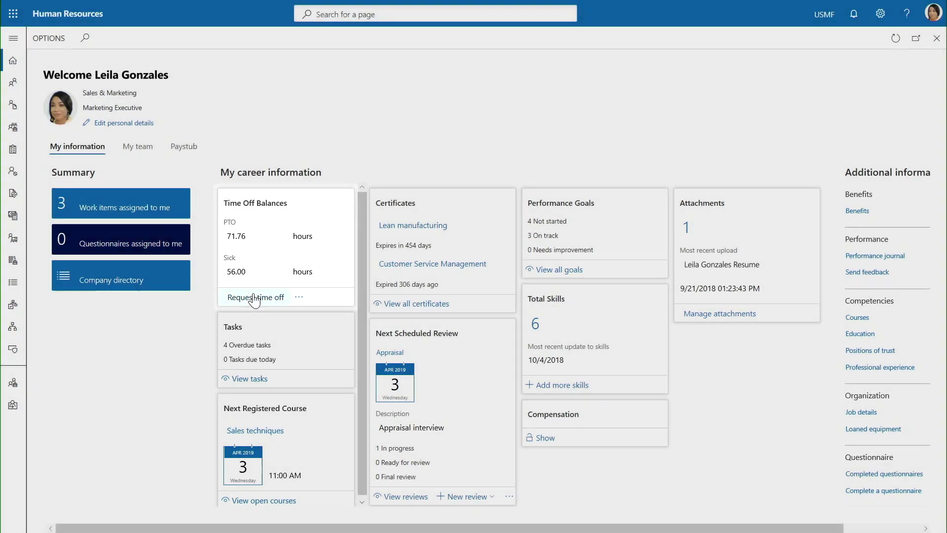
left_click(255, 297)
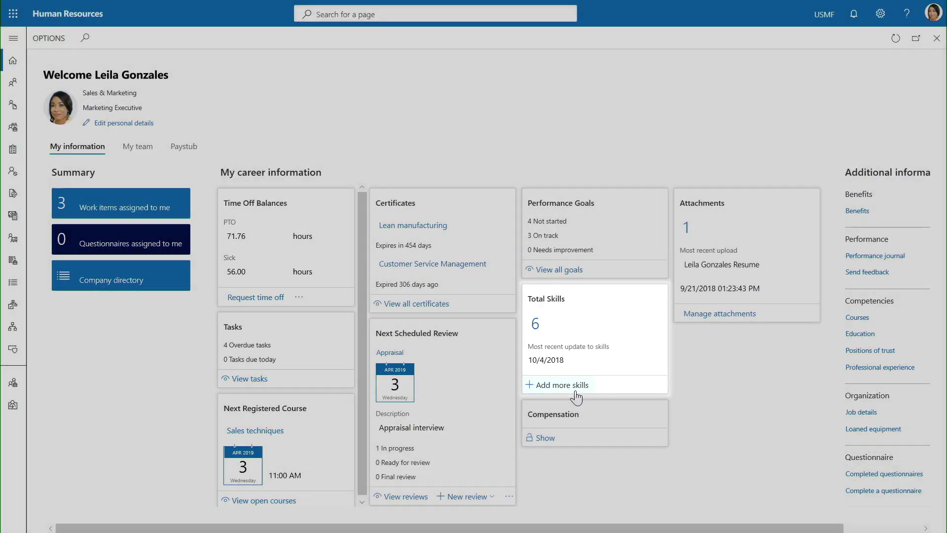
left_click(575, 390)
Step: Save Budgeting as a skill: level 3 Intermediate, level date 4/2/2019, 4 years' experience
left_click(831, 63)
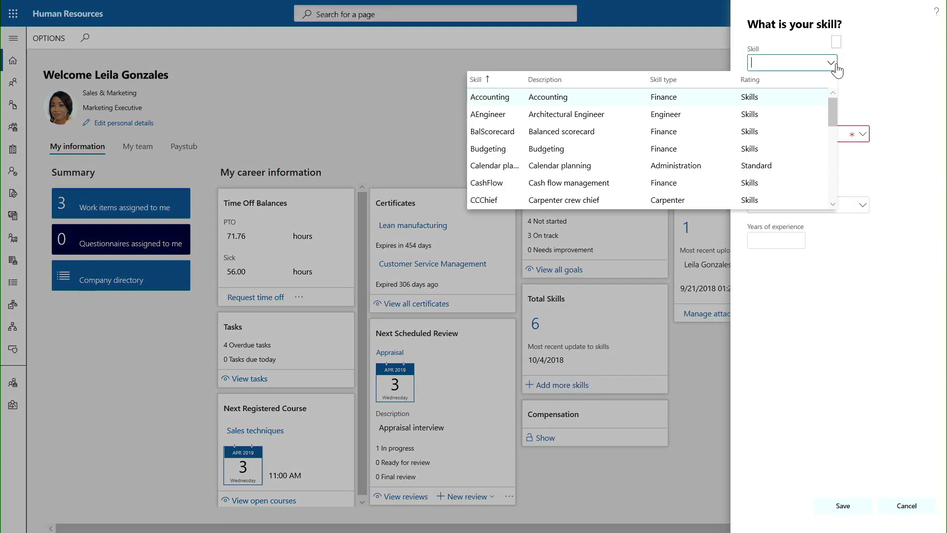
left_click(775, 150)
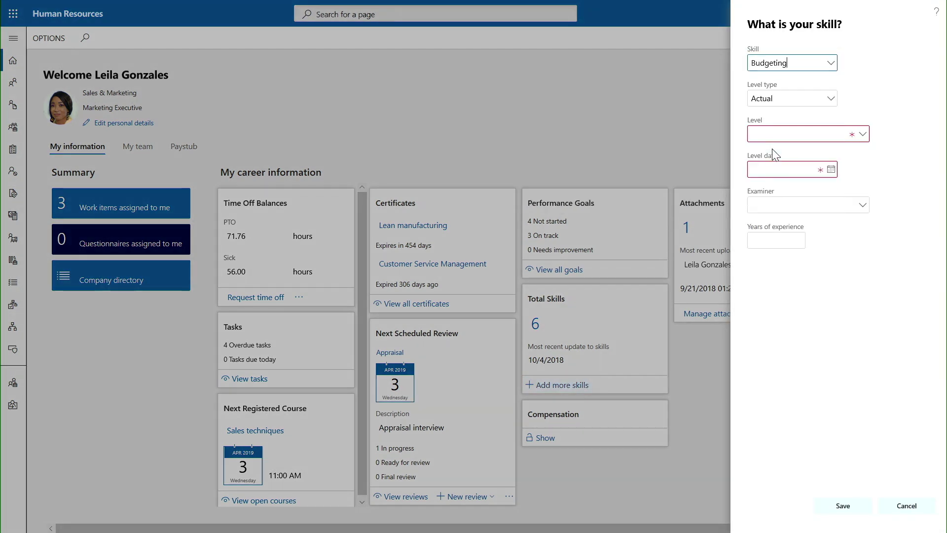
left_click(862, 134)
left_click(798, 202)
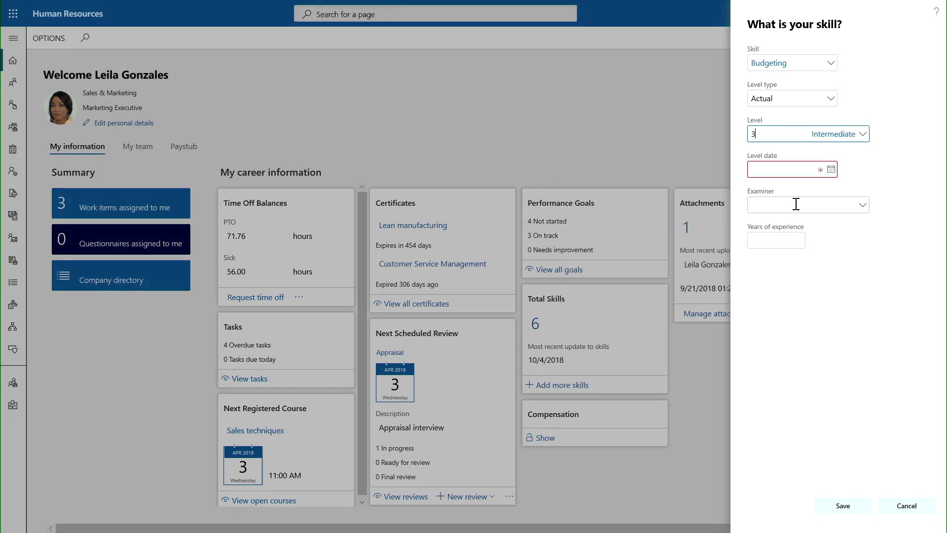
left_click(831, 169)
left_click(806, 239)
left_click(782, 239)
type("4")
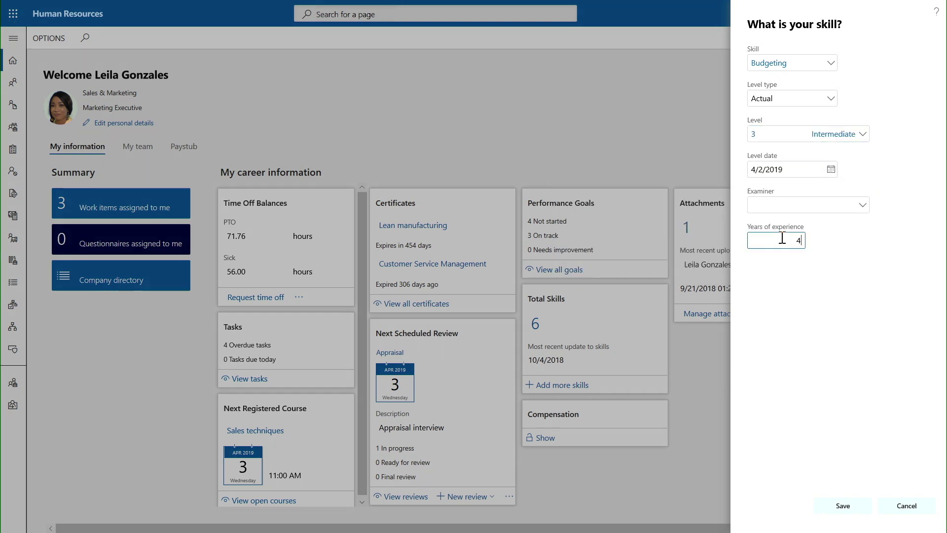
left_click(842, 505)
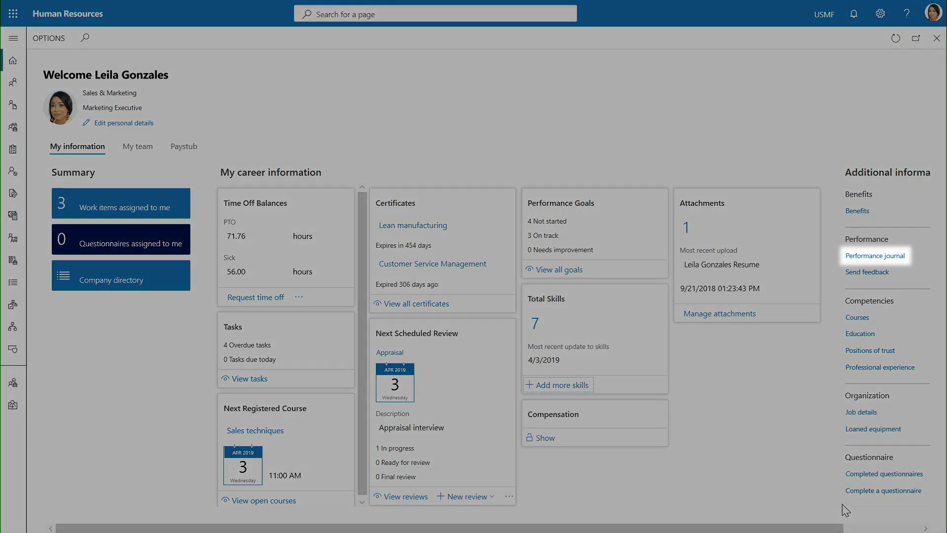
left_click(866, 255)
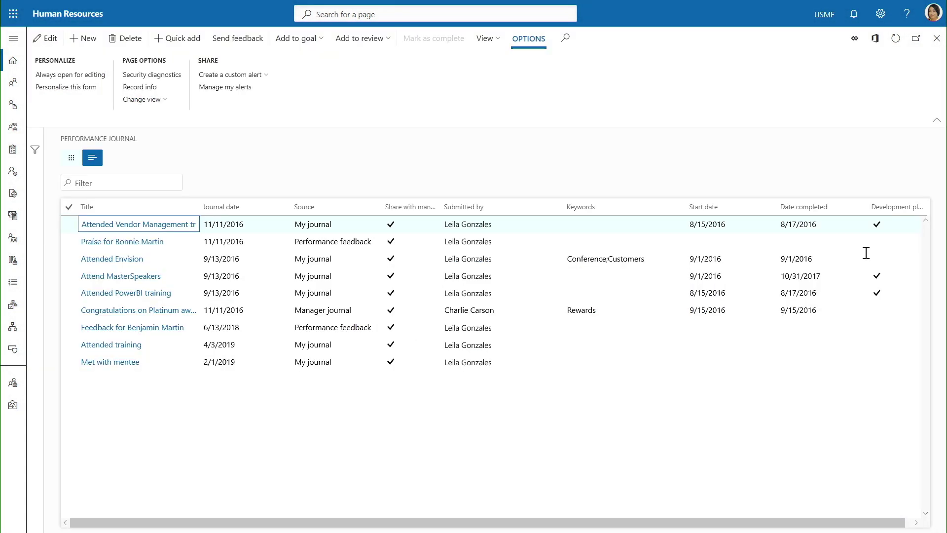
Step: Start a new performance journal entry, entering 'Att'
left_click(85, 40)
type("Att")
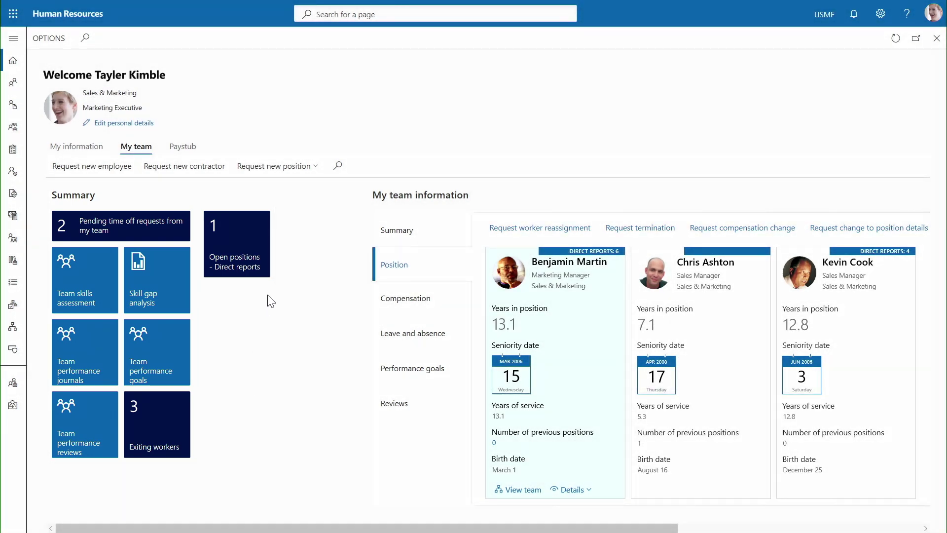
Step: Start a new position request, view its personnel action types, then dismiss it
left_click(311, 176)
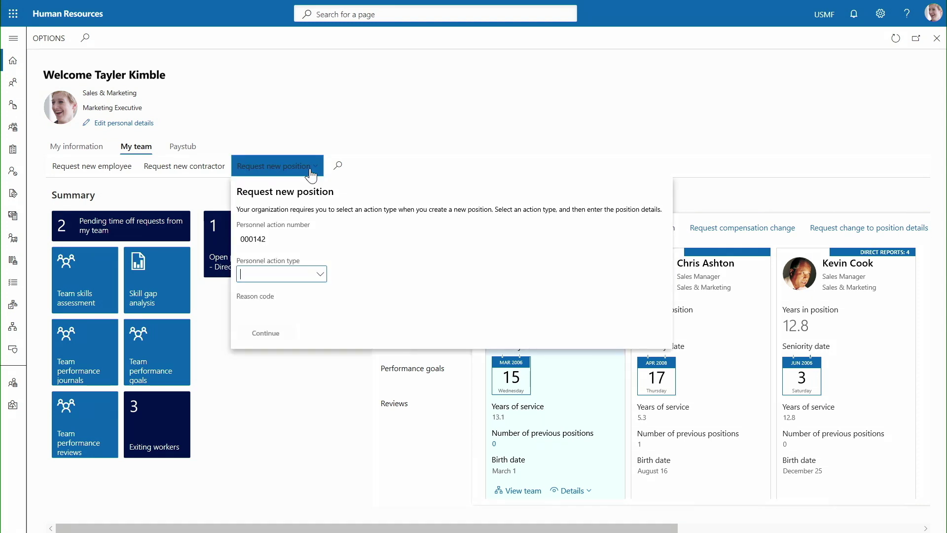
left_click(321, 275)
key("Escape")
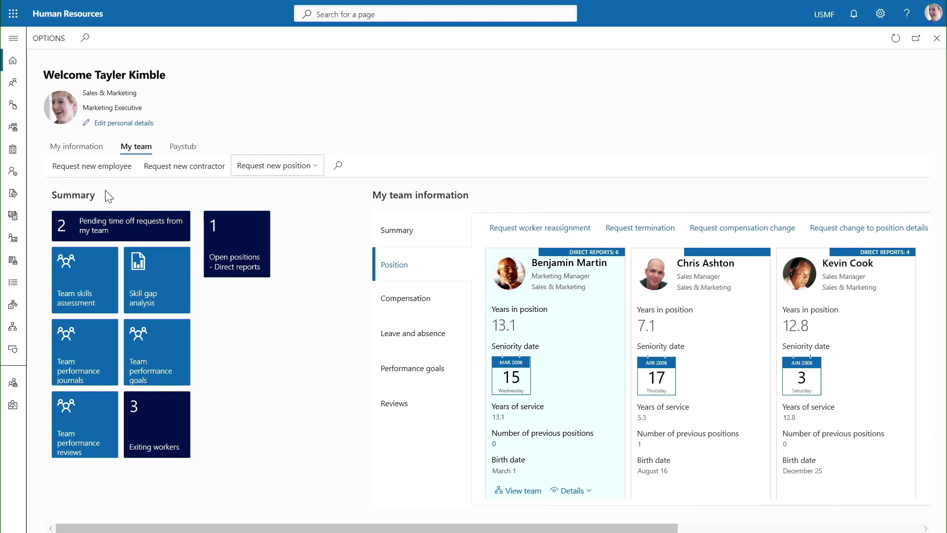
Step: Open the Request new employee form and cancel it without submitting
left_click(111, 168)
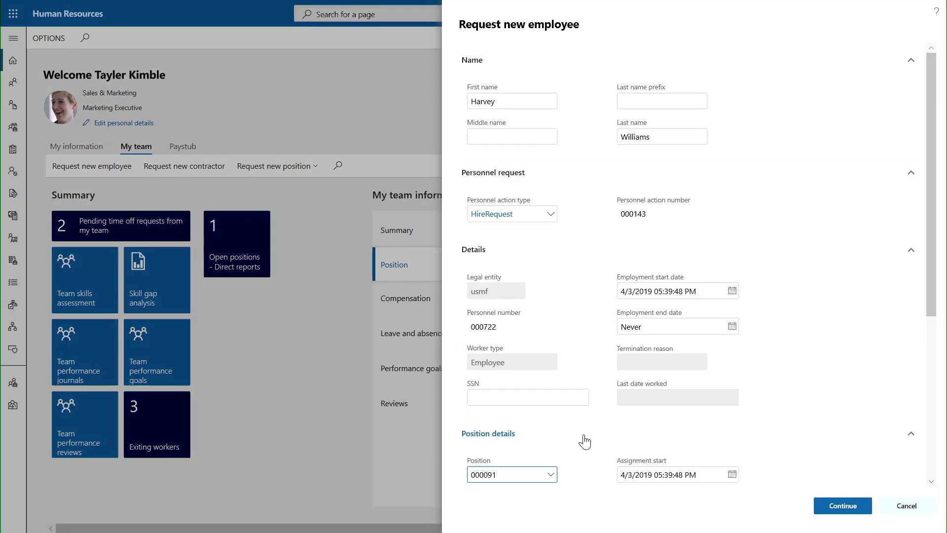
left_click(903, 508)
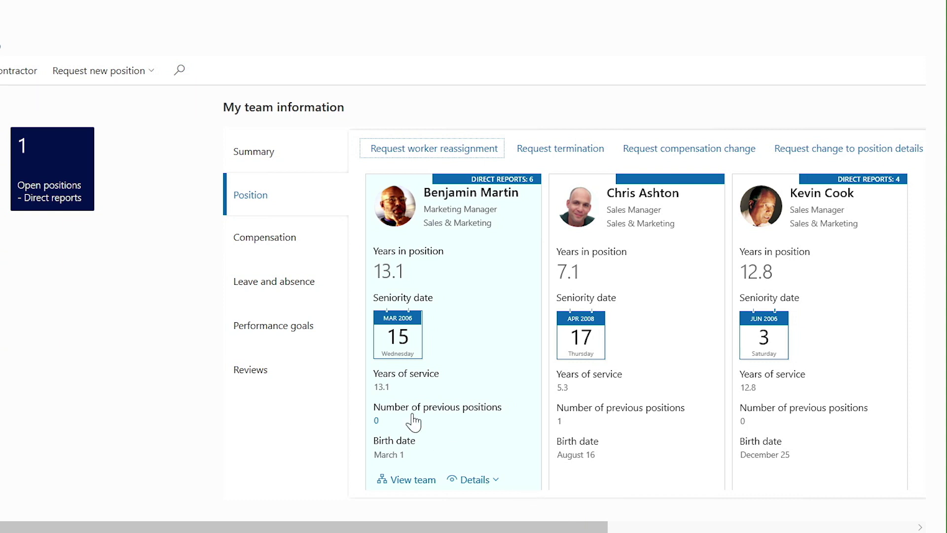
Step: Show the team's Compensation, Leave and absence, Performance goals, and Reviews information in turn
left_click(304, 260)
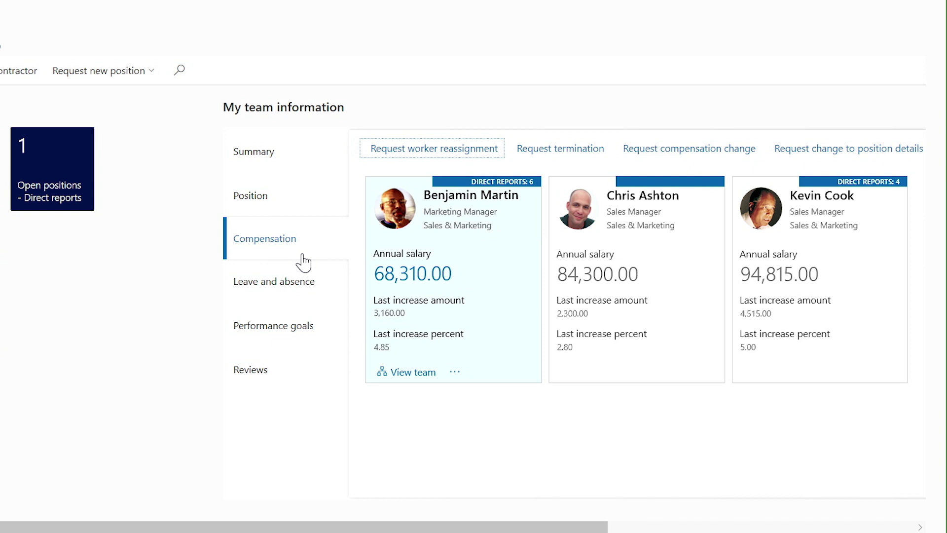
left_click(300, 289)
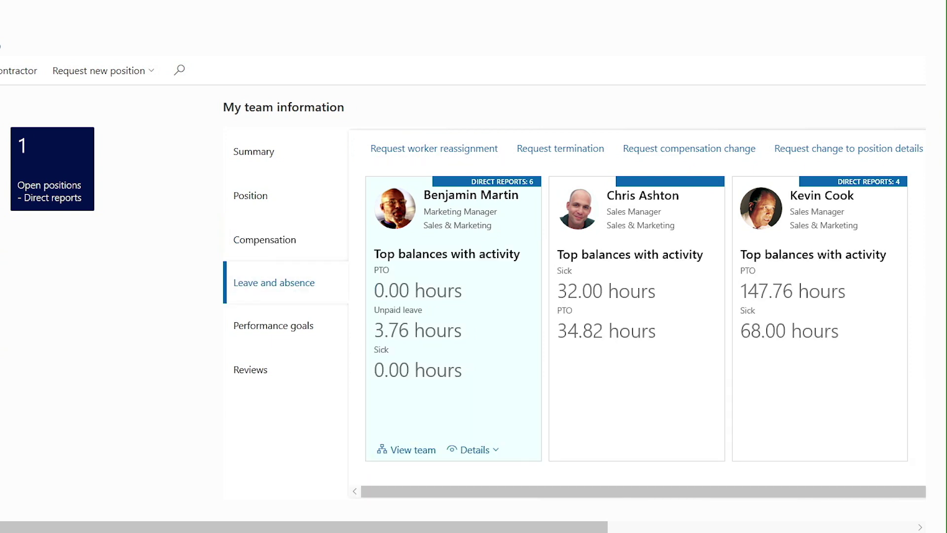
left_click(296, 335)
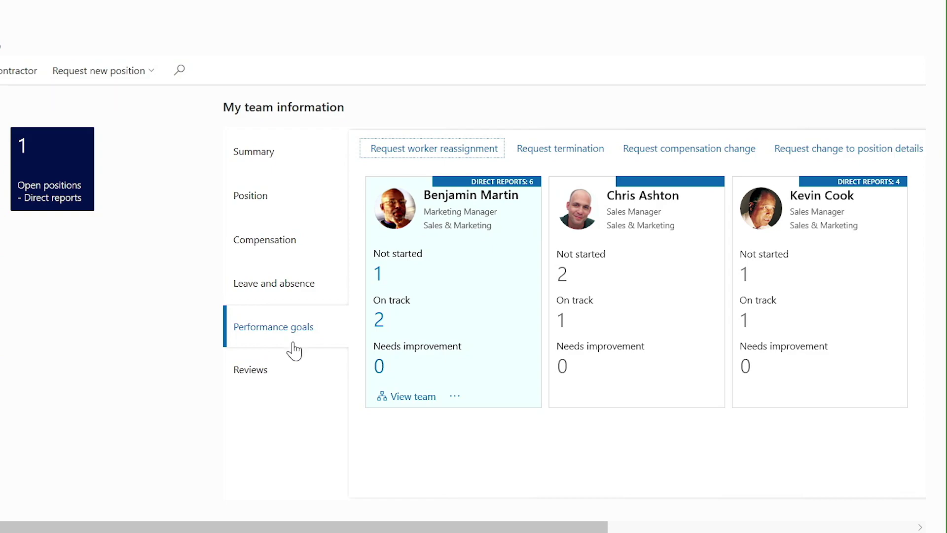
left_click(286, 371)
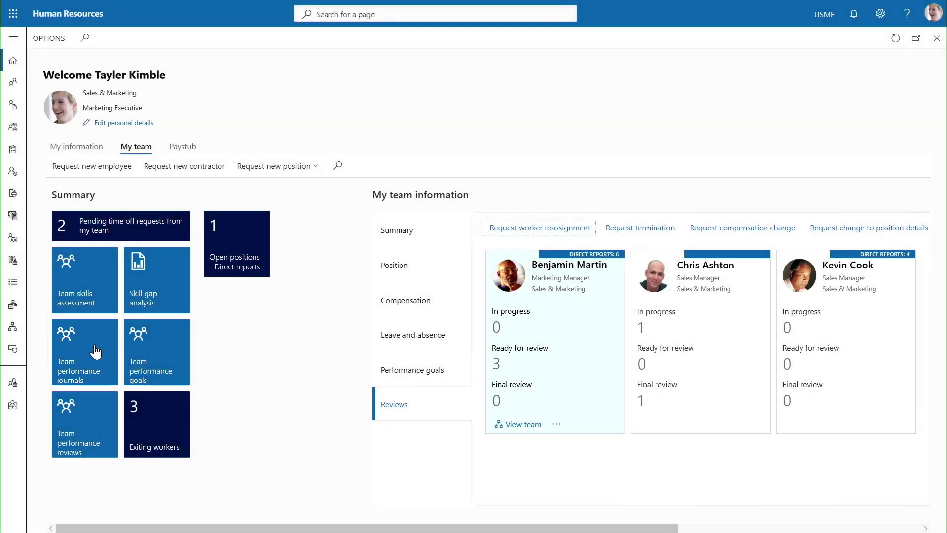
left_click(95, 352)
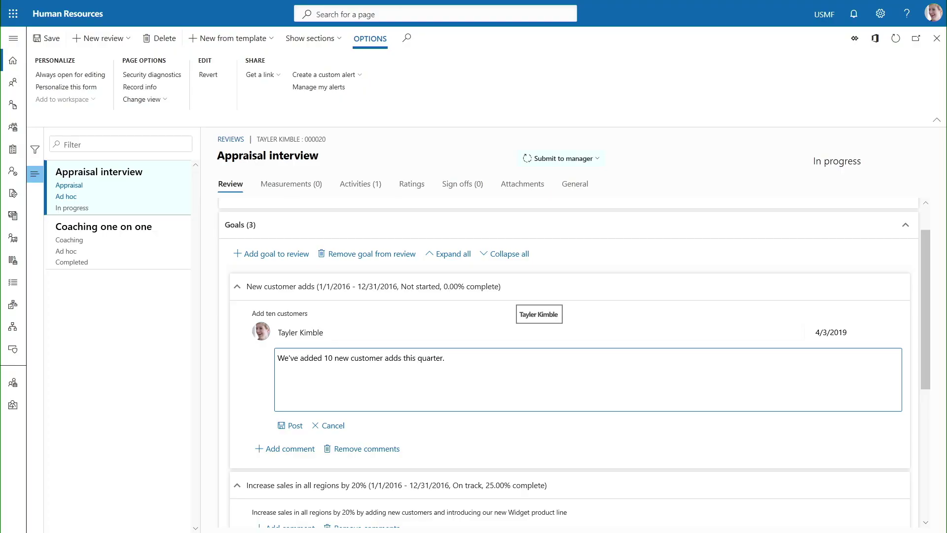
Step: Post the comment that ten customers were added this quarter
left_click(290, 427)
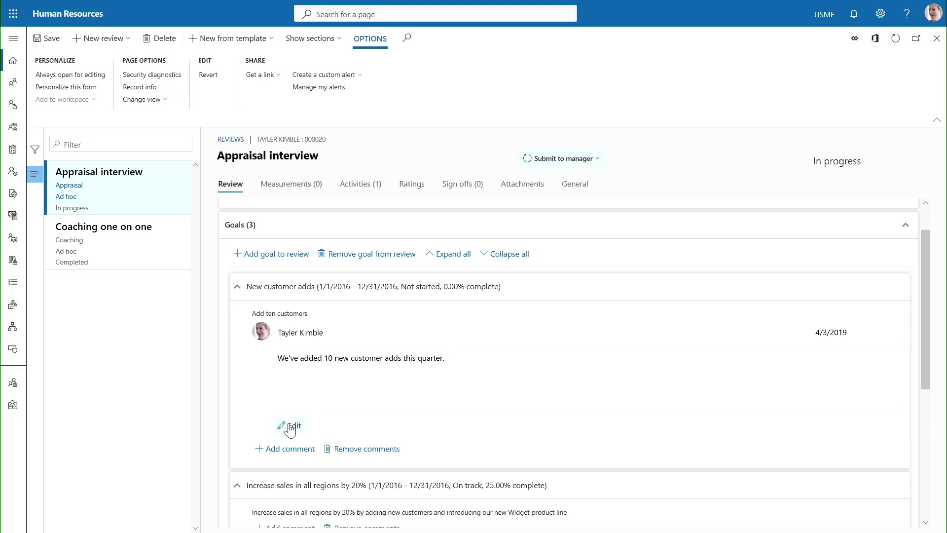